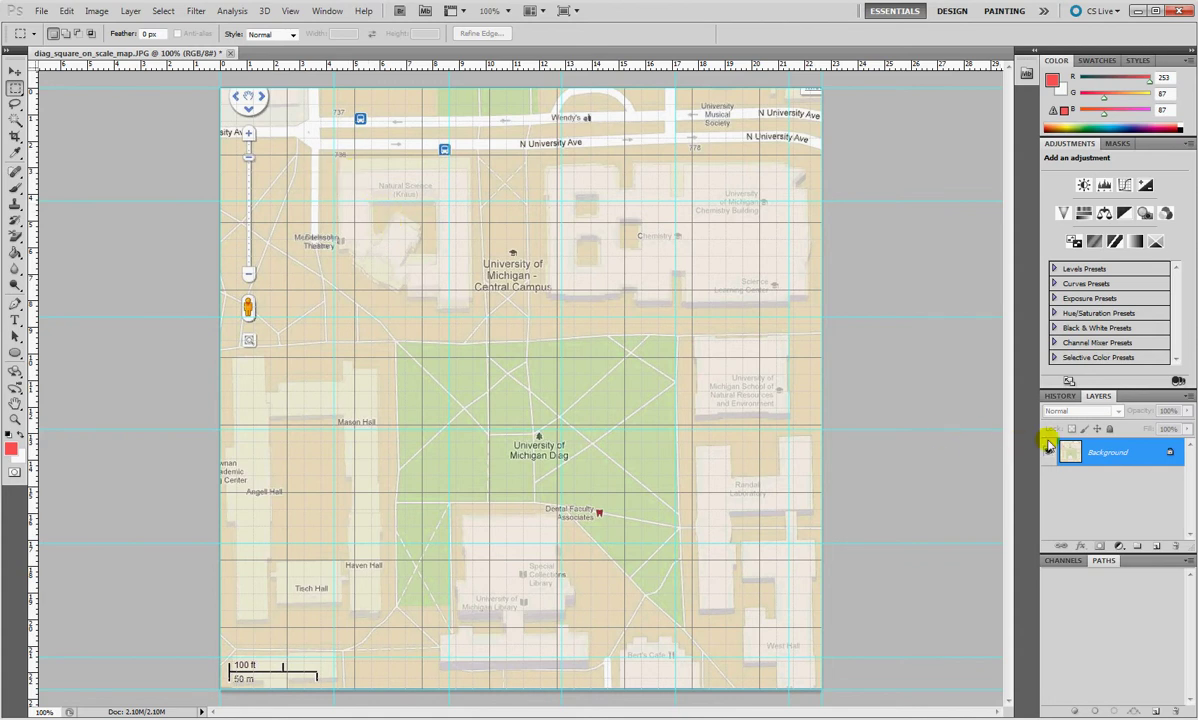
- With Background active, marquee the map's top-left tile and copy it onto a new layer with Layer via Copy
left_click(1072, 396)
left_click(1098, 396)
left_click(1114, 458)
left_click(1172, 453)
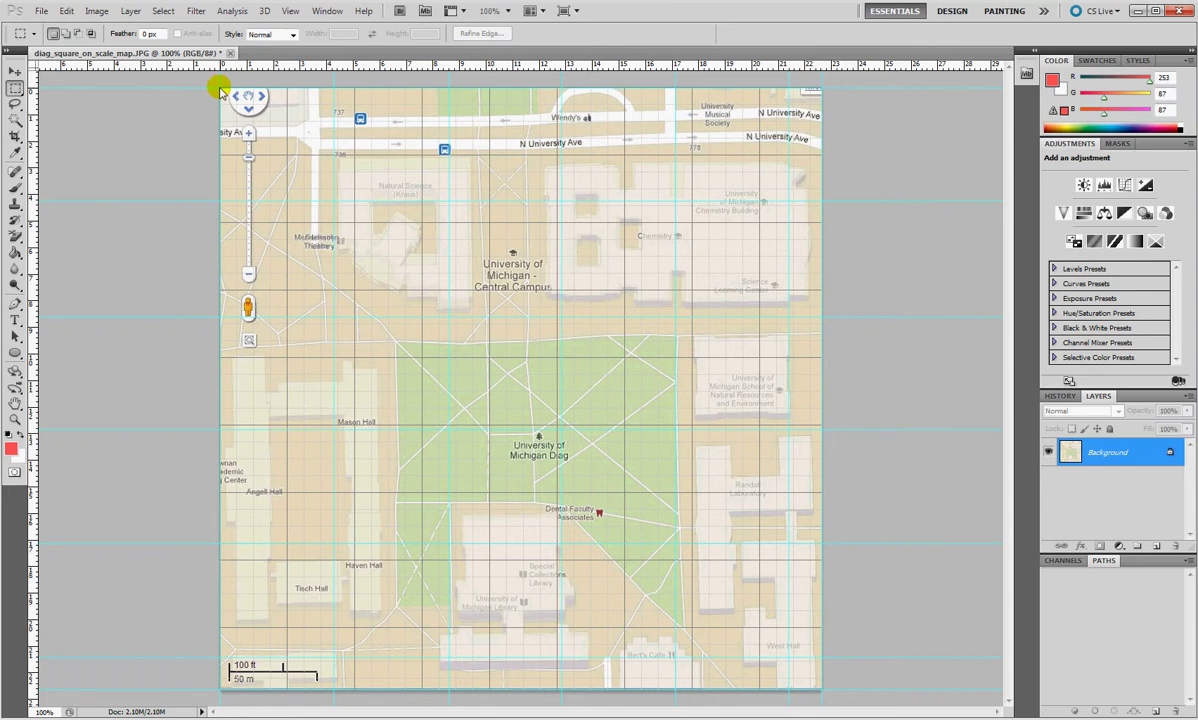
left_click_drag(10, 92, 62, 83)
left_click_drag(219, 90, 327, 203)
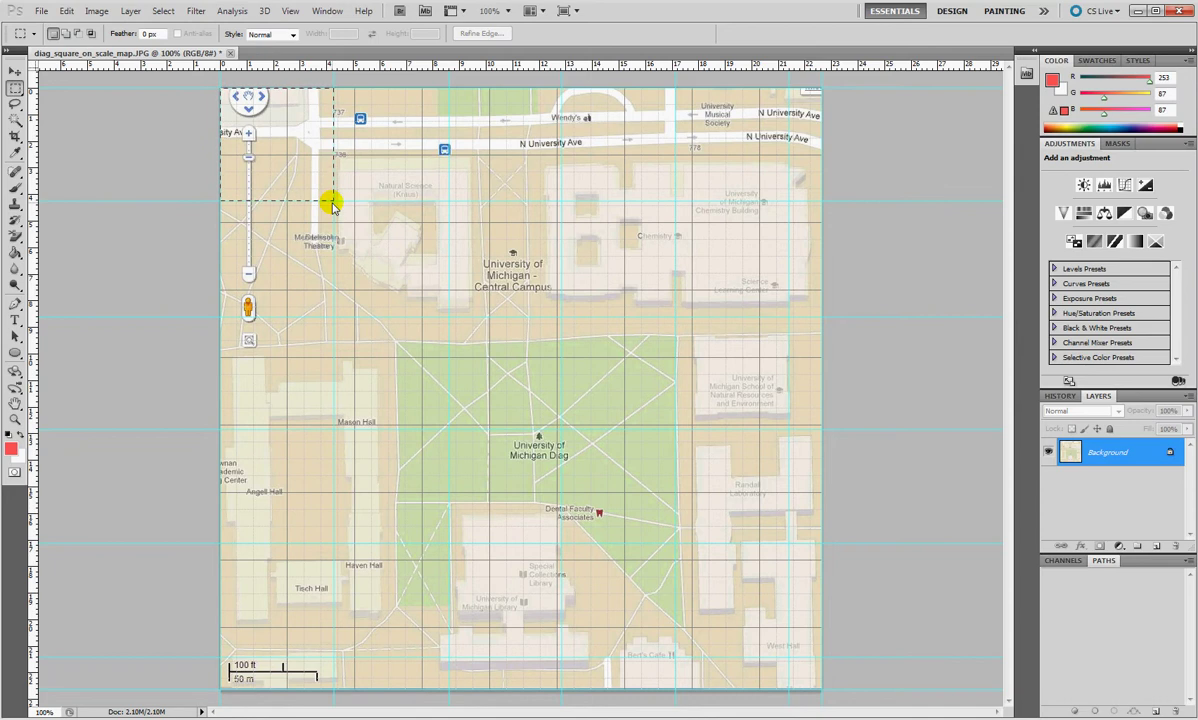
left_click_drag(332, 204, 331, 204)
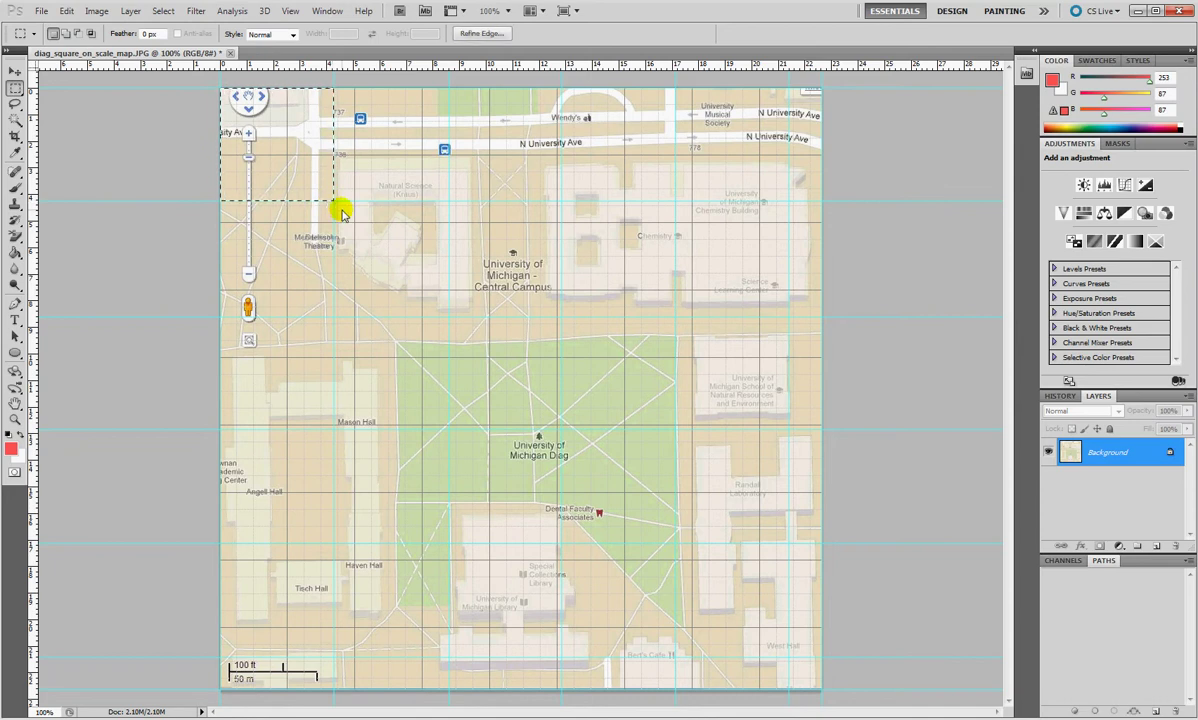
right_click(278, 131)
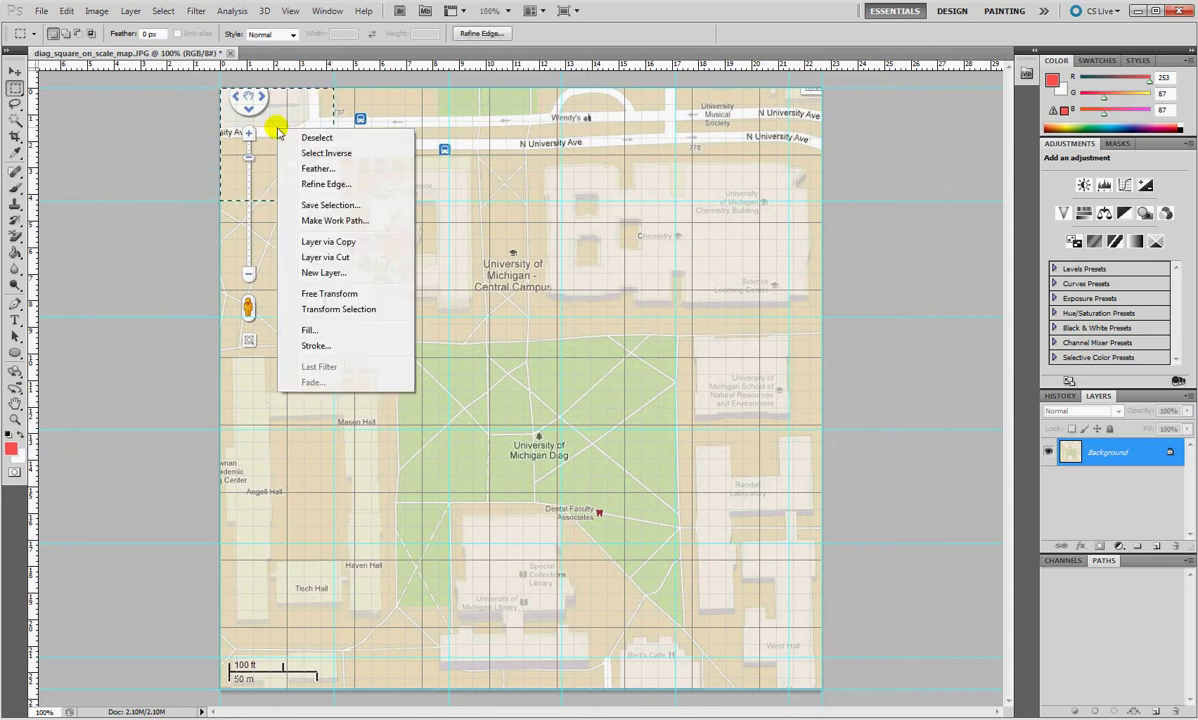
left_click(340, 244)
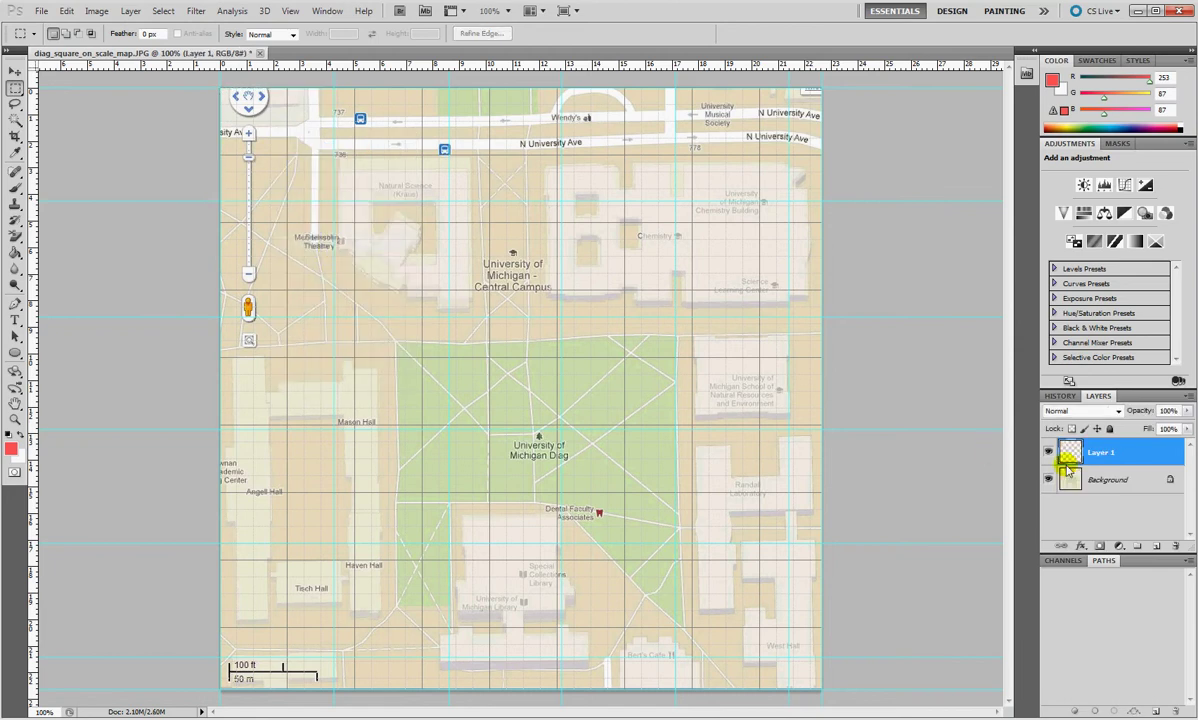
- Rename Layer 1 to A01, check the tile, hide A01, and make Background active again
left_click(1103, 454)
double_click(1096, 454)
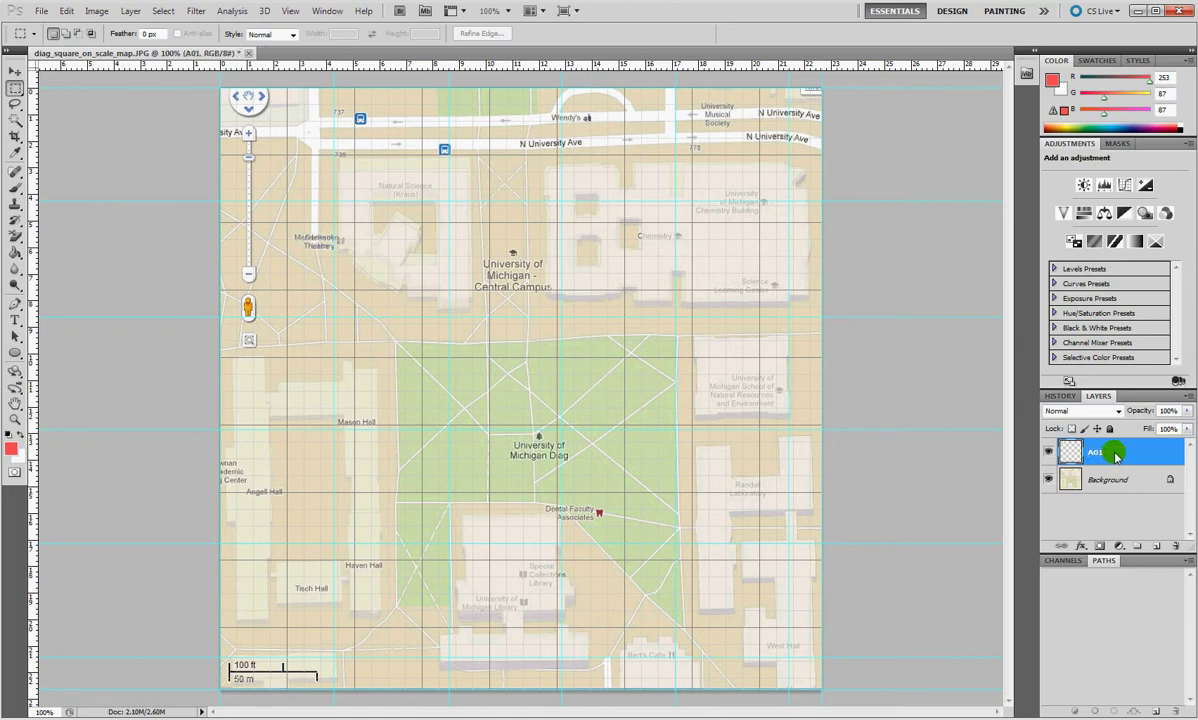
left_click(1048, 480)
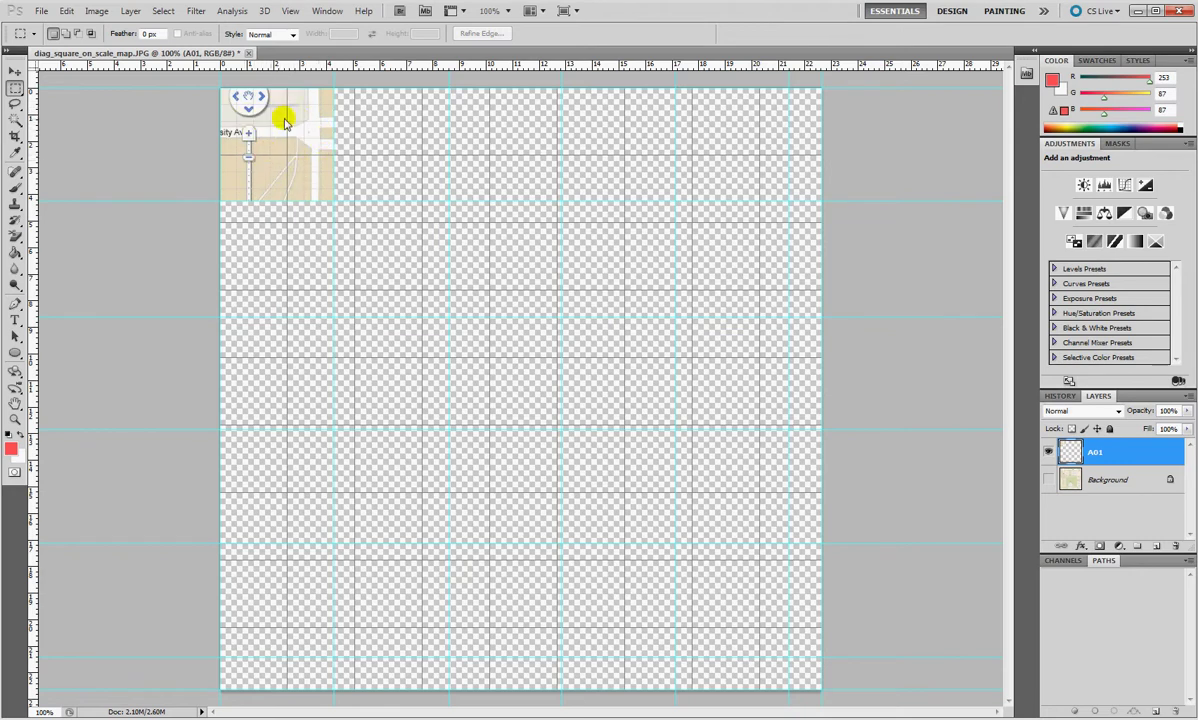
left_click(1049, 480)
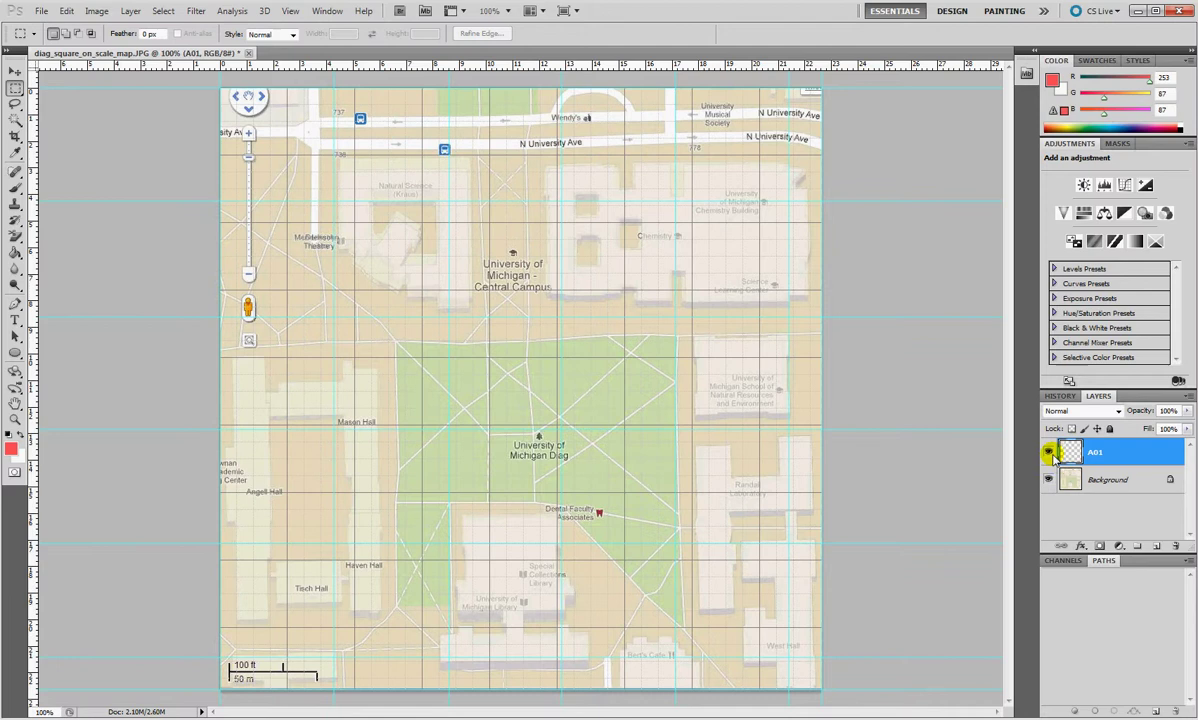
left_click(1049, 452)
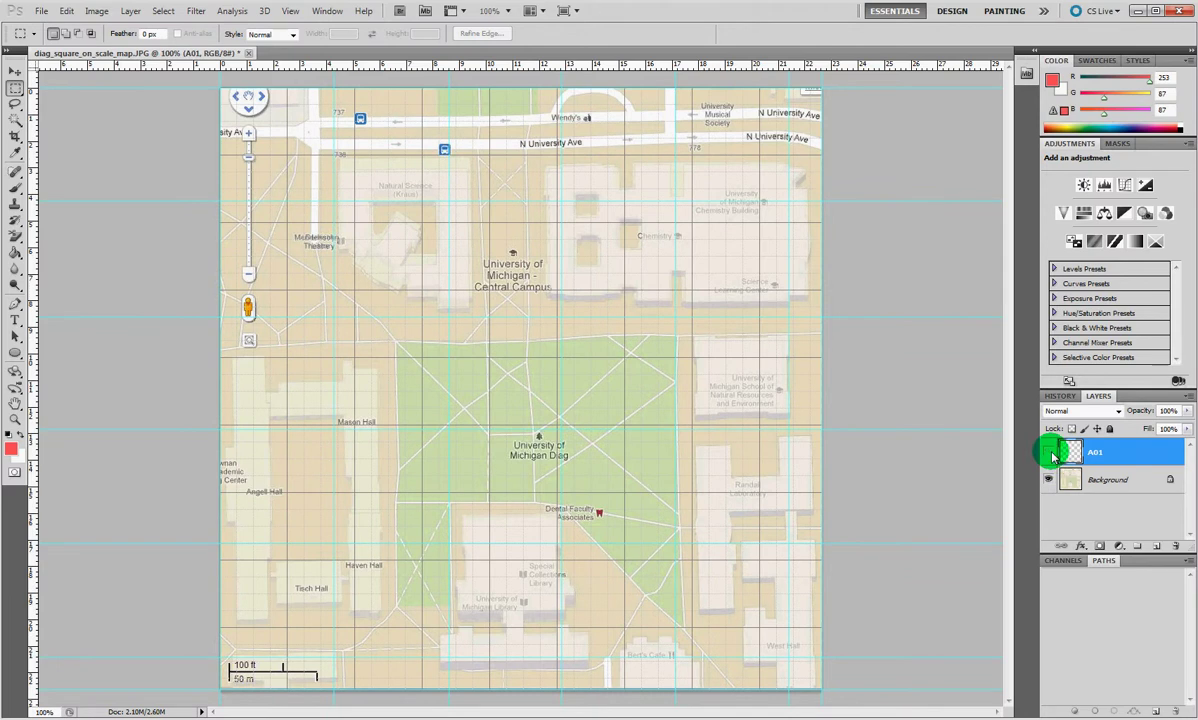
left_click(1108, 482)
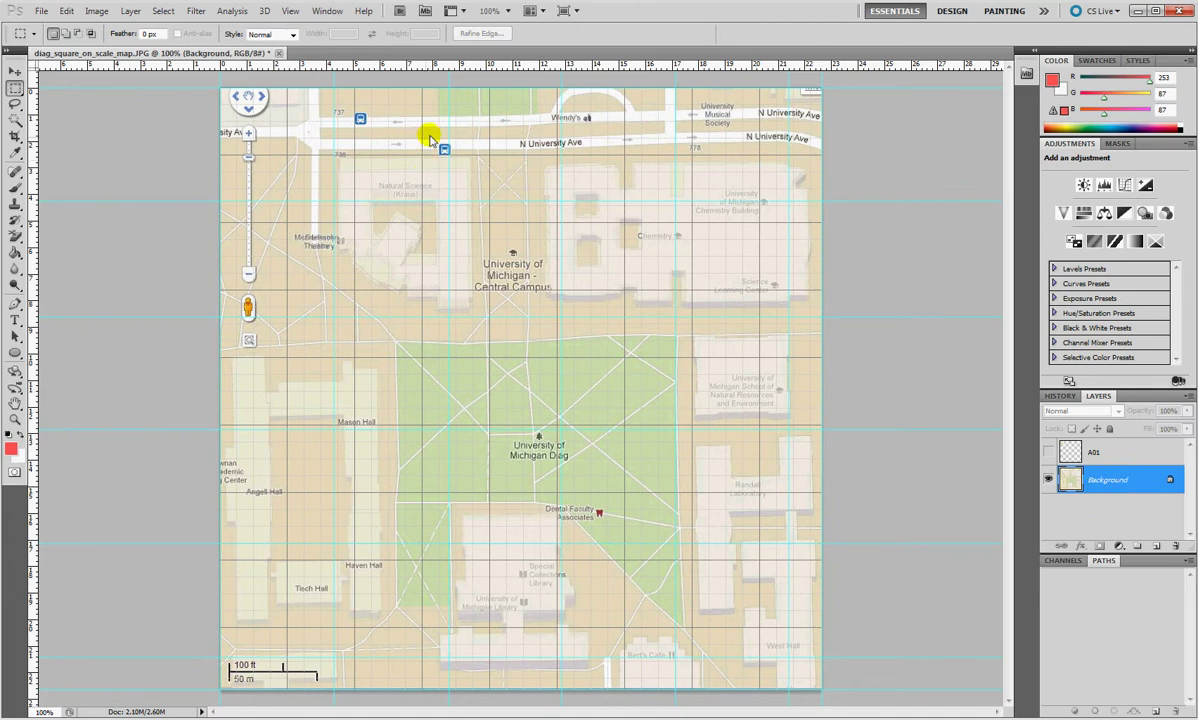
- Copy the second tile of the map's top row from Background onto a new layer
left_click(349, 120)
left_click_drag(349, 120, 448, 200)
left_click(1108, 482)
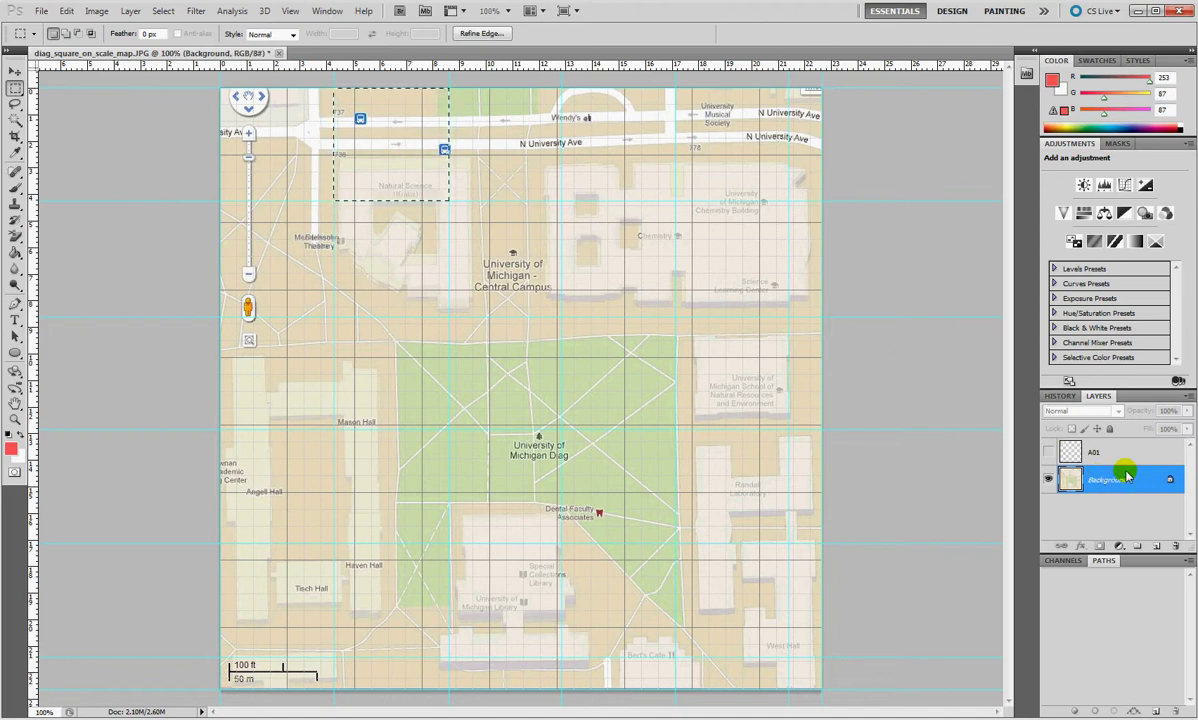
right_click(400, 145)
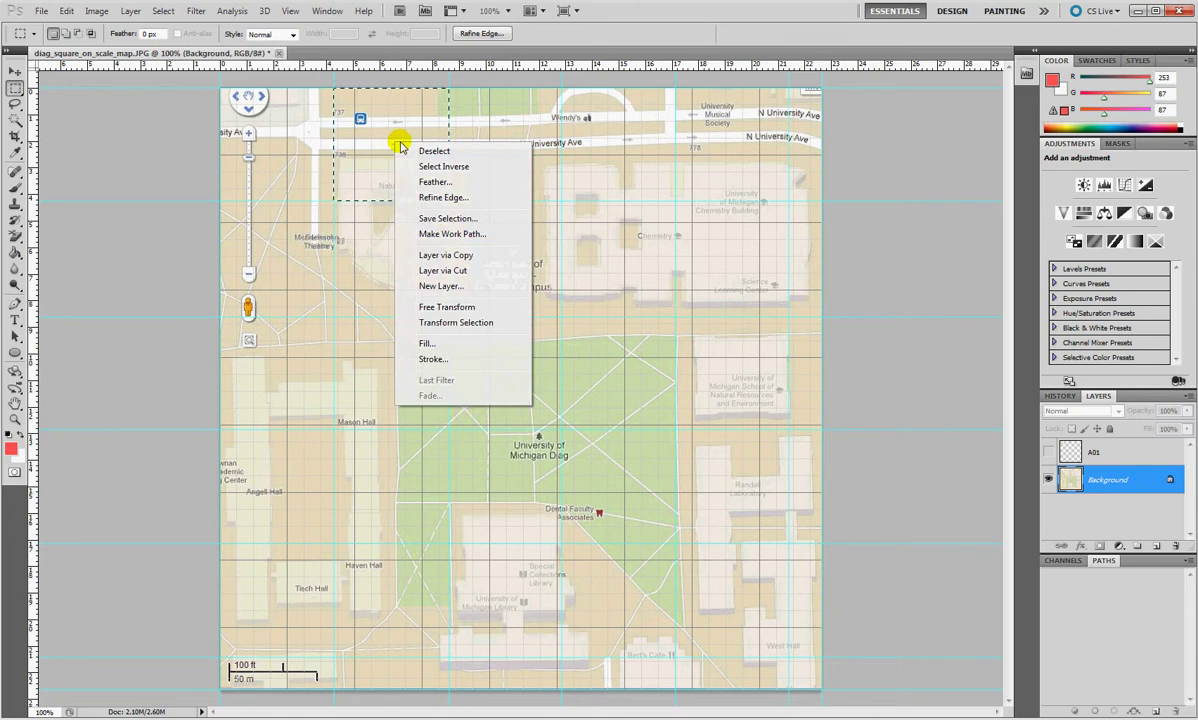
left_click(436, 255)
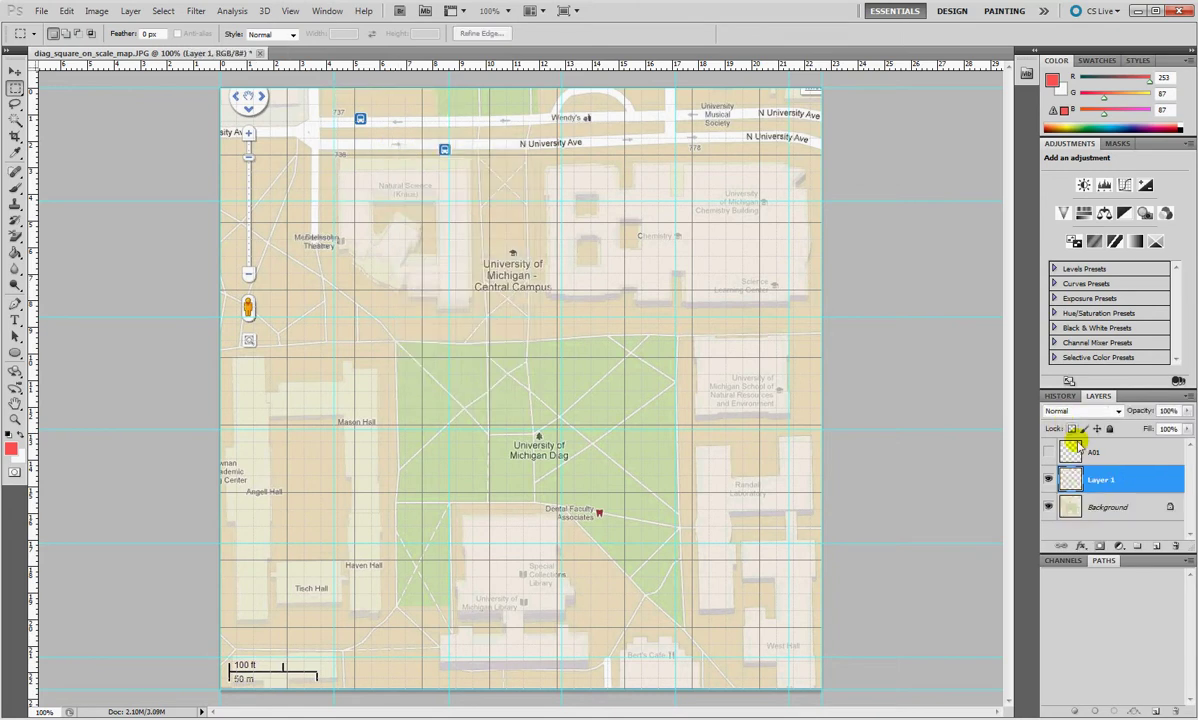
- Check the copied tile against the map and rename Layer 1 to A02
left_click(1050, 508)
left_click(1048, 507)
double_click(1070, 480)
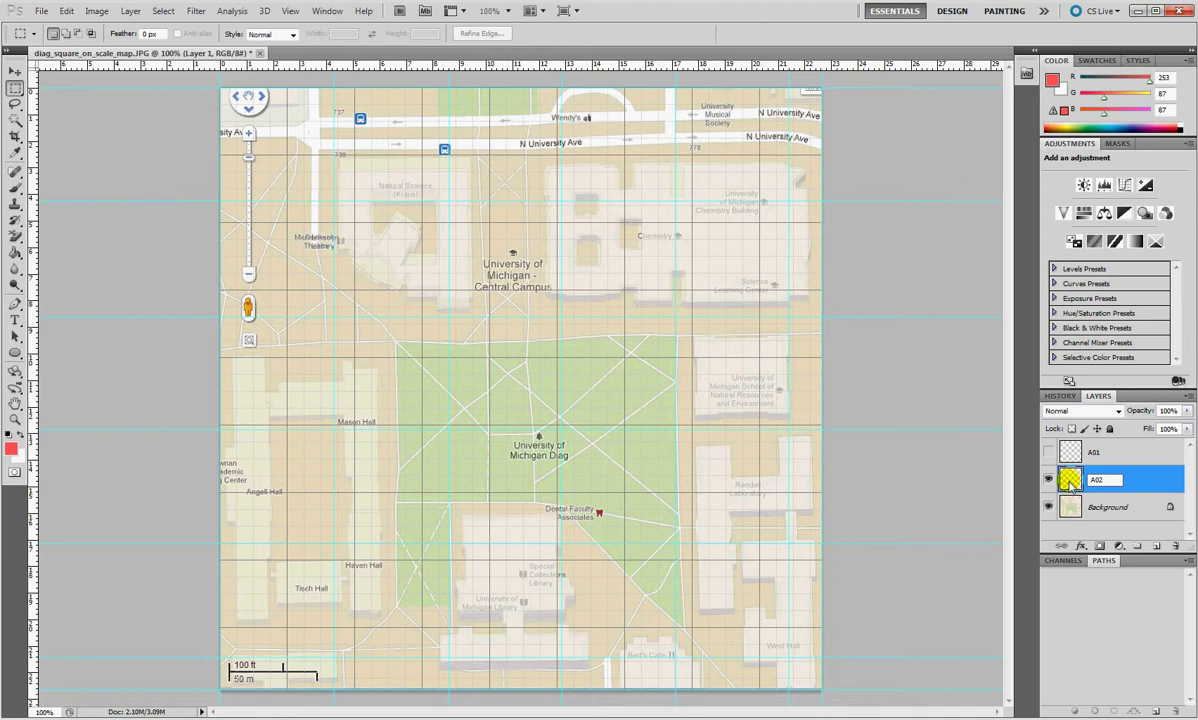
key("Return")
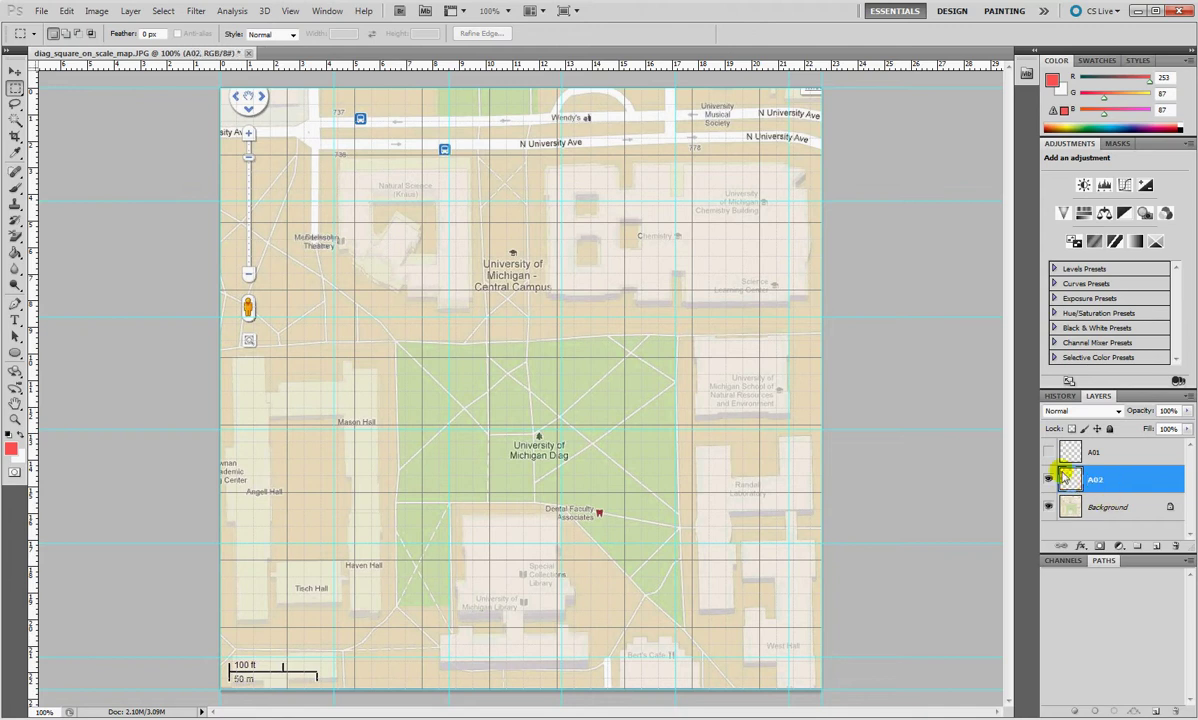
- Toggle visibility to inspect the A02 tile, leaving A01 and A02 hidden above Background
left_click(1048, 507)
left_click(1048, 480)
left_click(1048, 480)
left_click(1048, 480)
left_click(1048, 480)
left_click(1048, 480)
left_click(1048, 480)
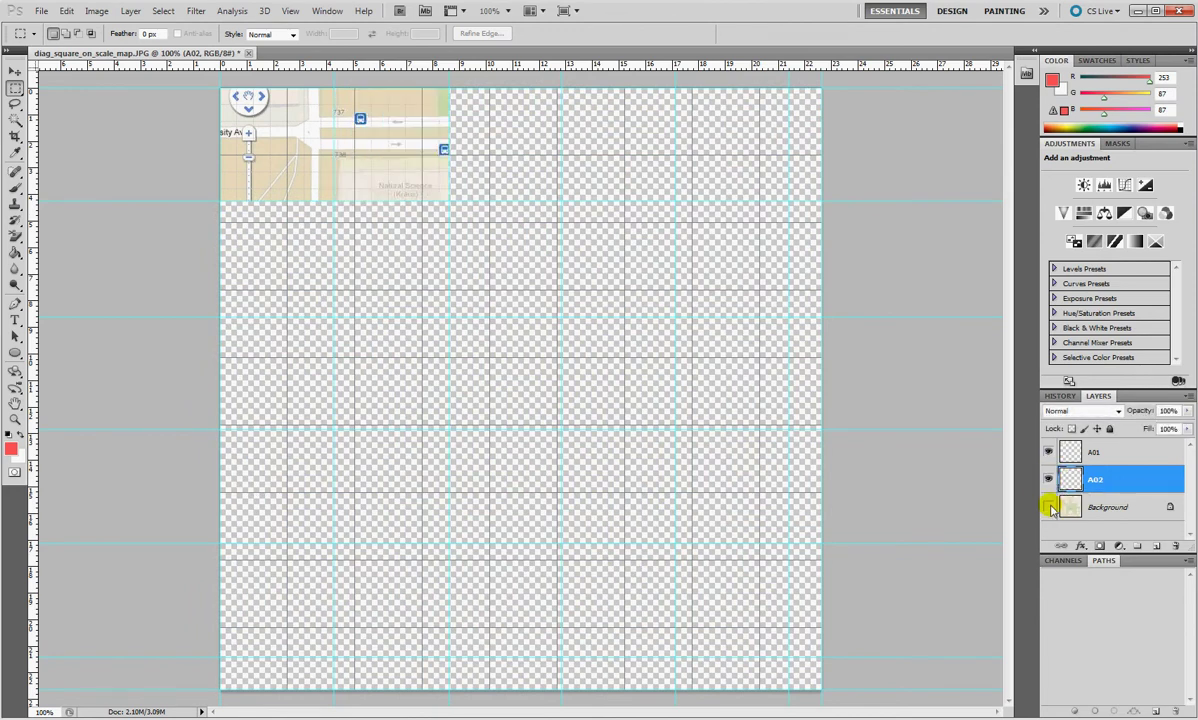
left_click(1048, 507)
left_click(1048, 452)
left_click(1048, 480)
left_click(1066, 507)
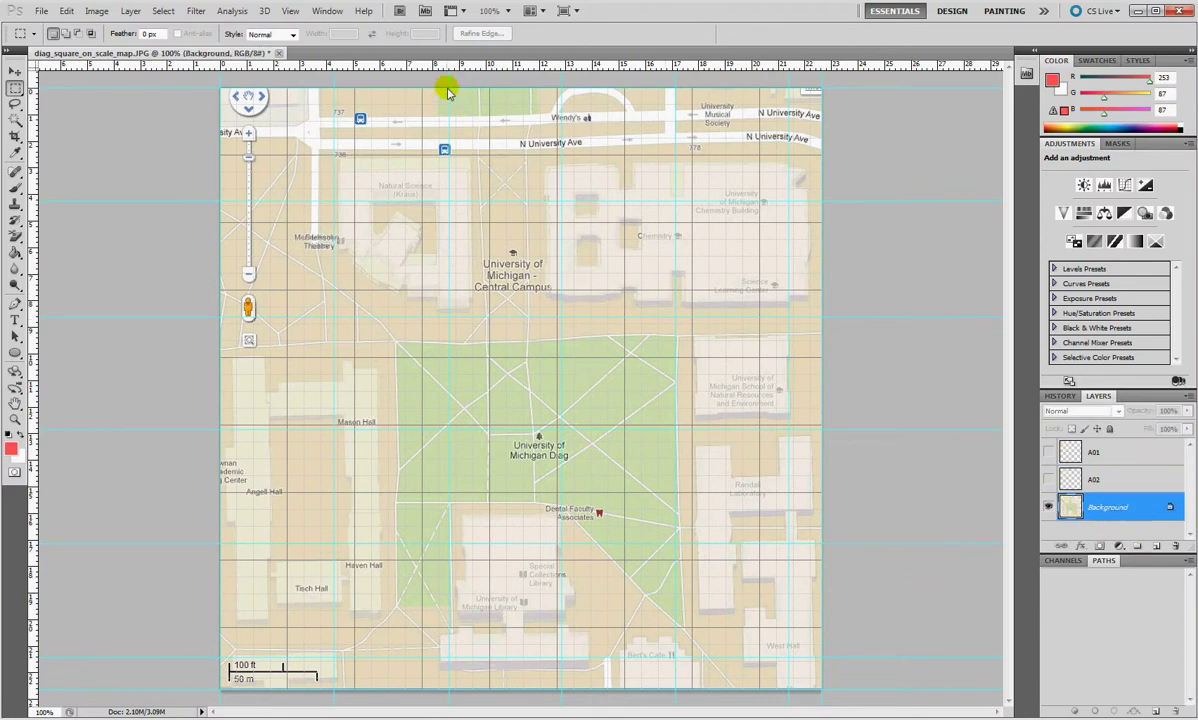
- Marquee the third top-row tile, copy it with Layer via Copy, and name the layer A03
left_click_drag(449, 89, 559, 203)
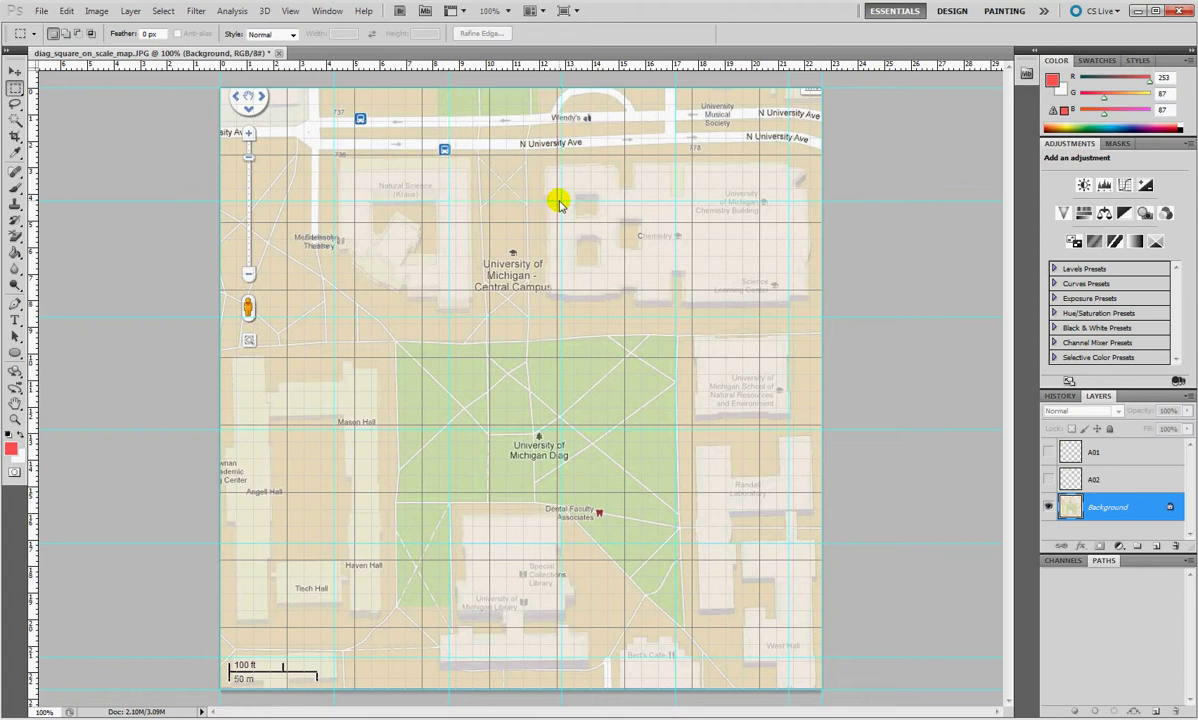
right_click(517, 175)
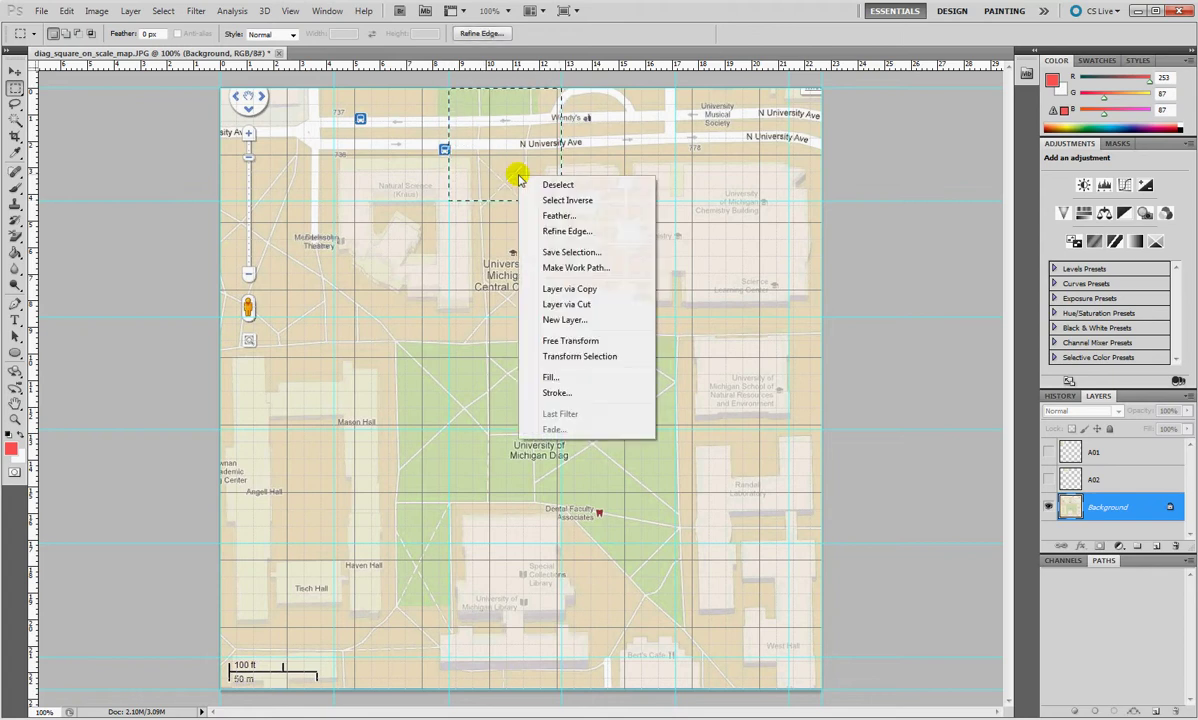
left_click(578, 292)
left_click(1102, 508)
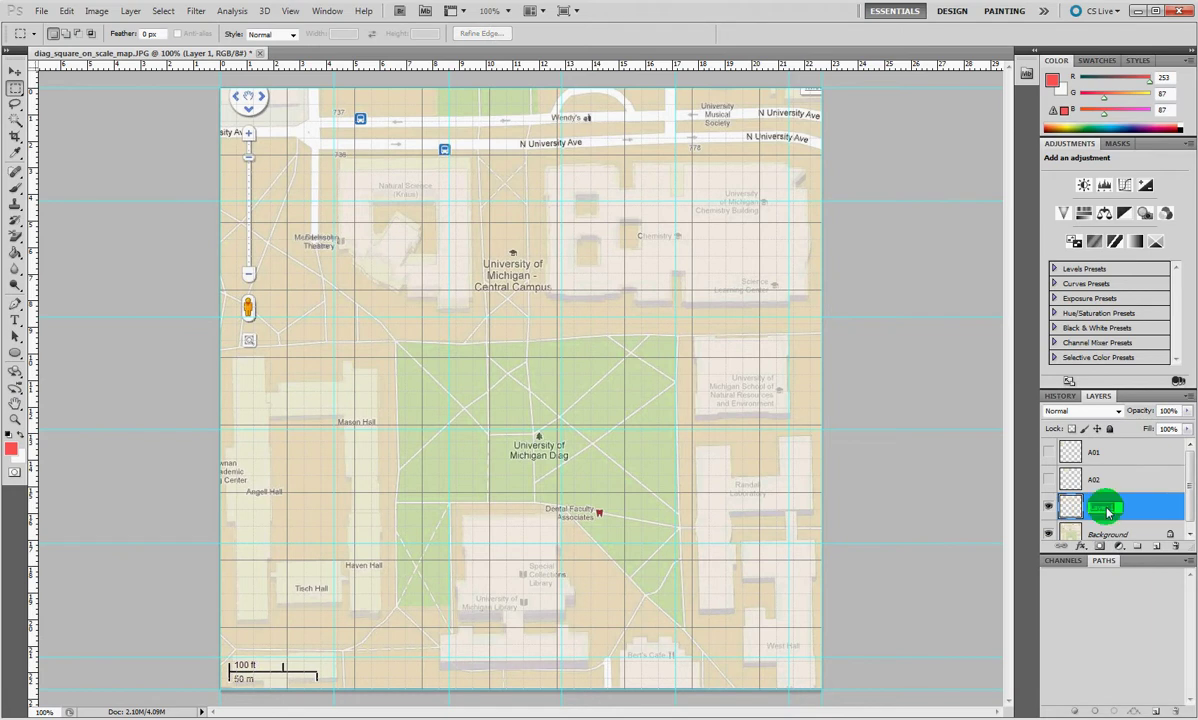
double_click(1106, 510)
type("A03")
key("Return")
scroll(1188, 490, "down", 1)
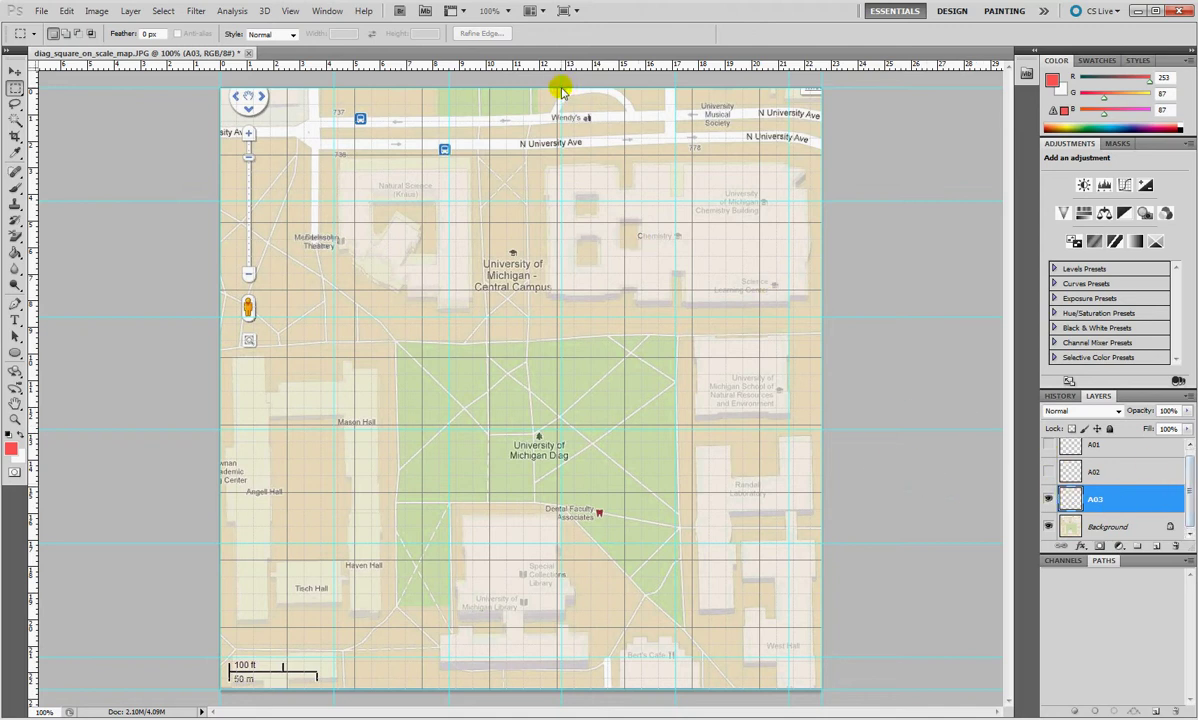
- With Background active and A03 hidden, copy the fourth top-row tile to layer A04 and hide it
left_click(1110, 526)
left_click(1048, 499)
left_click_drag(562, 88, 675, 200)
right_click(662, 189)
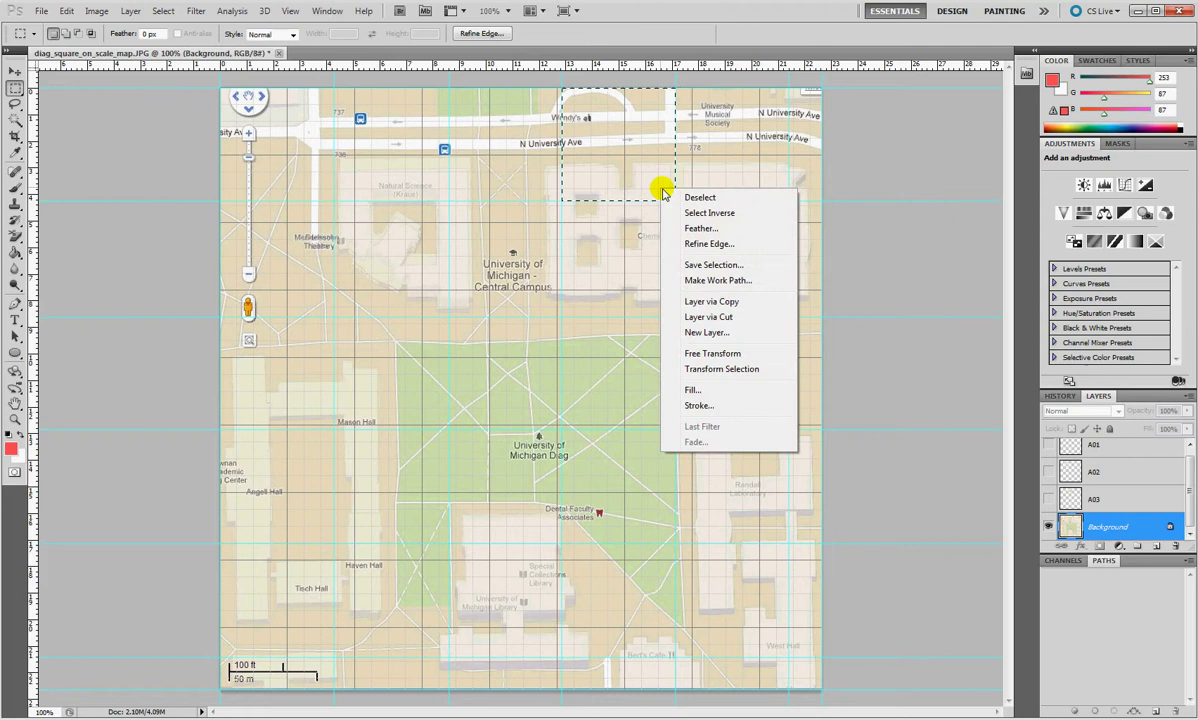
left_click(720, 302)
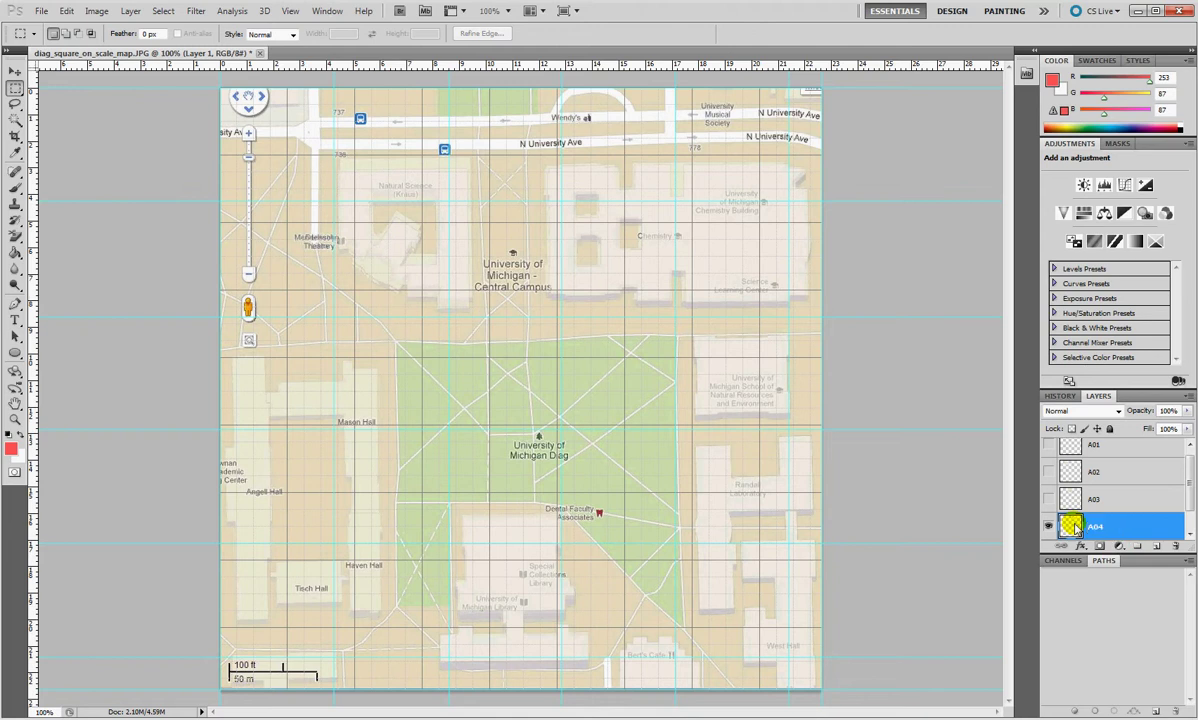
scroll(1192, 485, "down", 1)
left_click(1043, 495)
key("alt+bracketleft")
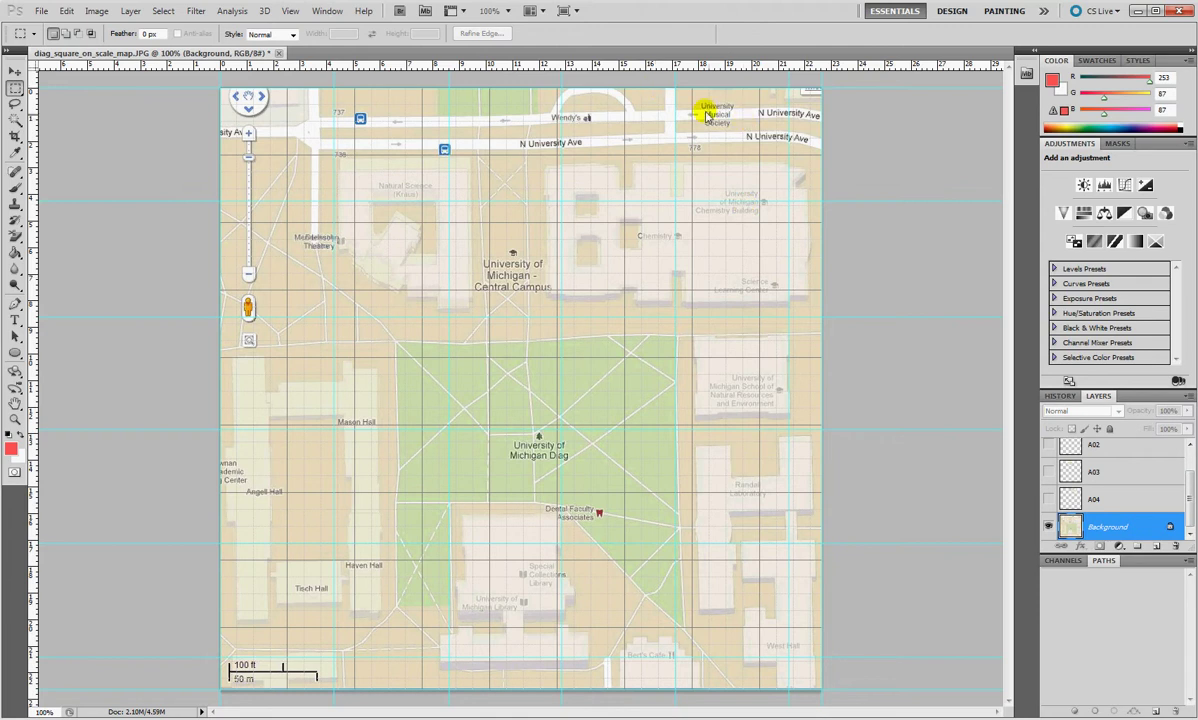
- Toggle Background and A04 visibility to inspect the A04 tile, then show the map again
left_click(1048, 526)
left_click(1047, 499)
left_click(1047, 499)
left_click(1047, 497)
left_click(1048, 496)
left_click(1048, 527)
- Copy the map's top-right corner tile onto a new layer and name it A05
left_click_drag(675, 91, 789, 201)
right_click(722, 148)
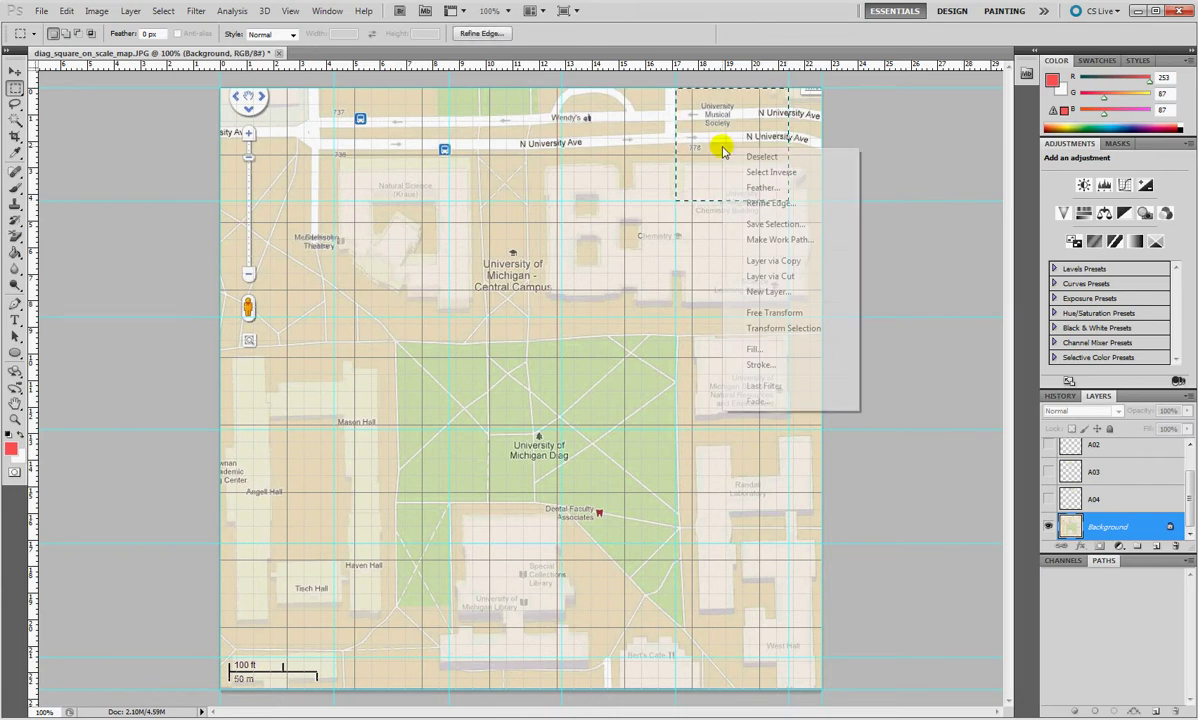
left_click(790, 260)
double_click(1103, 527)
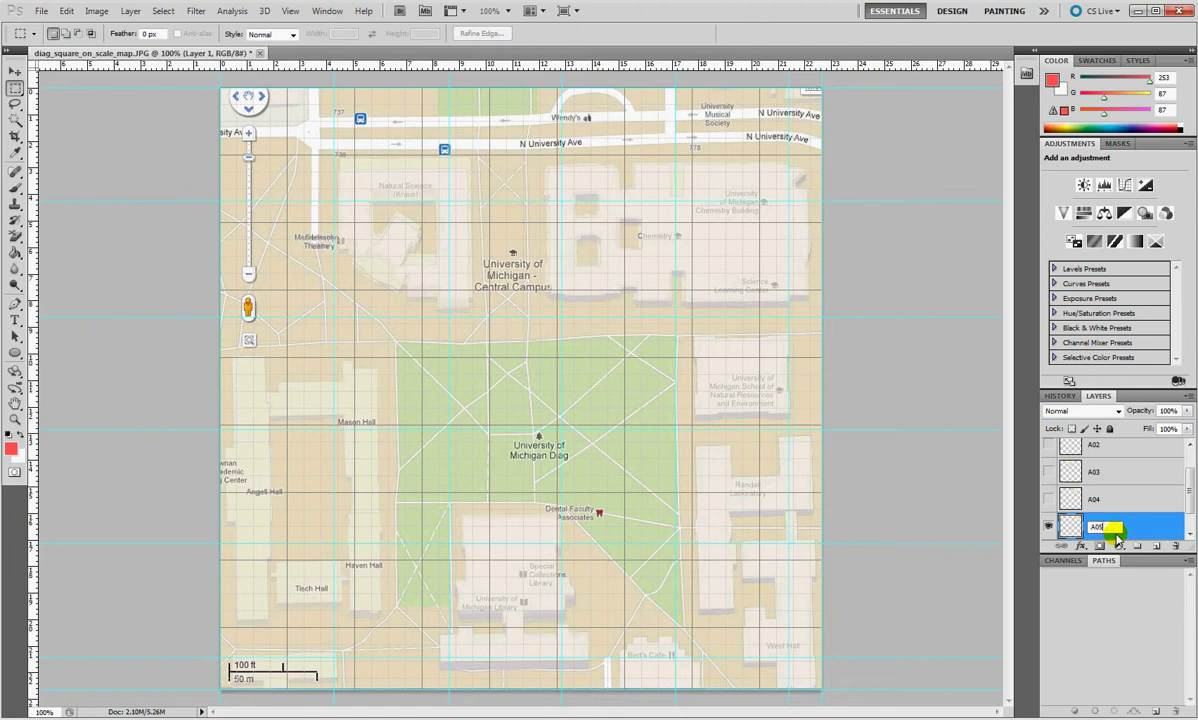
type("A05")
key("Return")
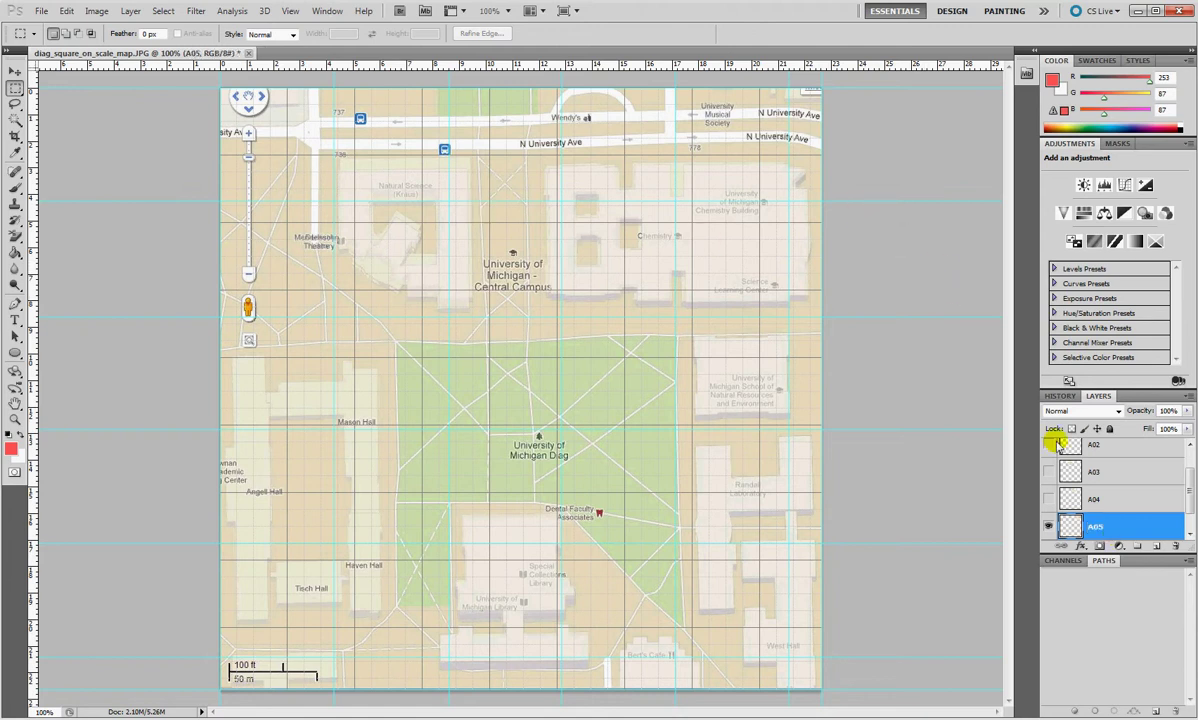
- Check A05 against the map, hide A05, and make Background the active layer
left_click_drag(1183, 477, 1177, 484)
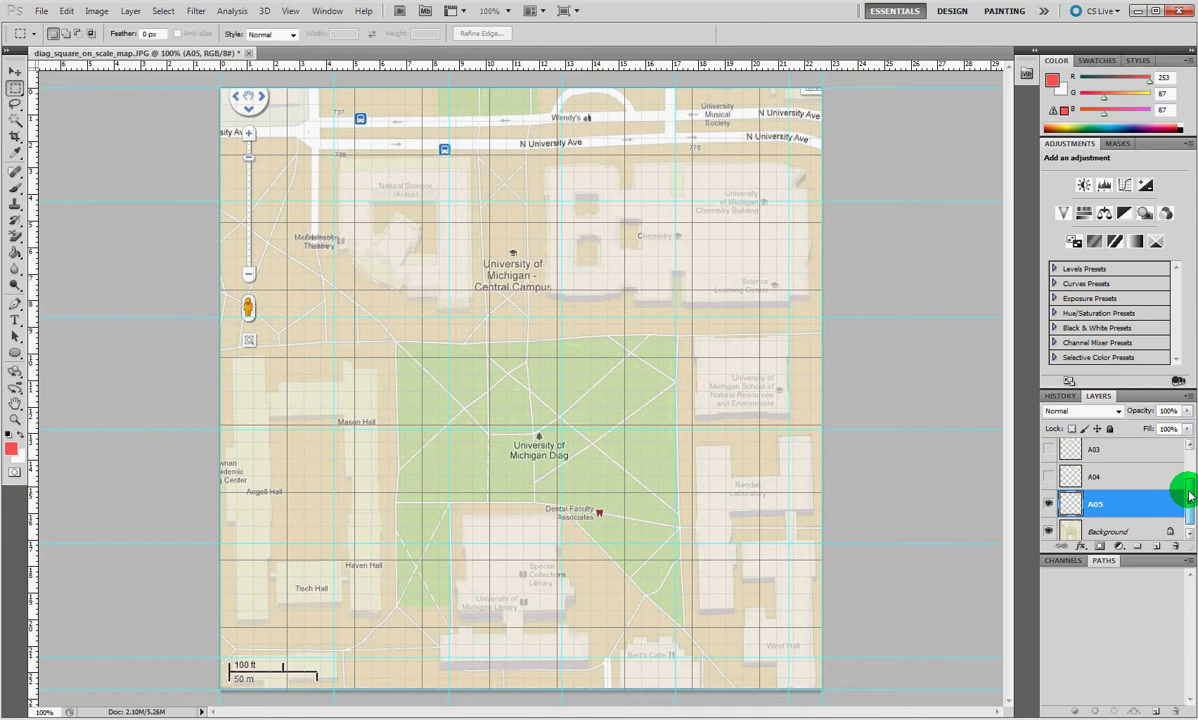
left_click(1048, 527)
left_click(1048, 527)
left_click(1048, 498)
left_click(1123, 524)
- Copy the second row's leftmost tile onto a new layer and rename it B01
left_click_drag(221, 203, 333, 316)
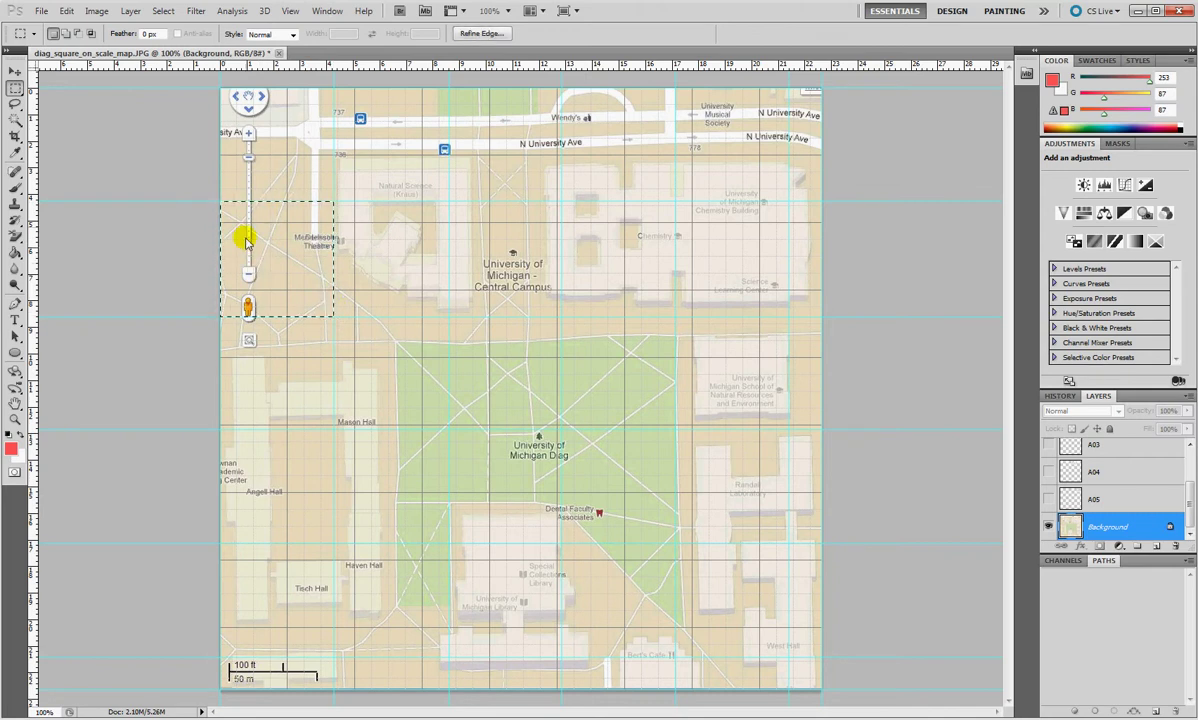
right_click(290, 240)
left_click(358, 352)
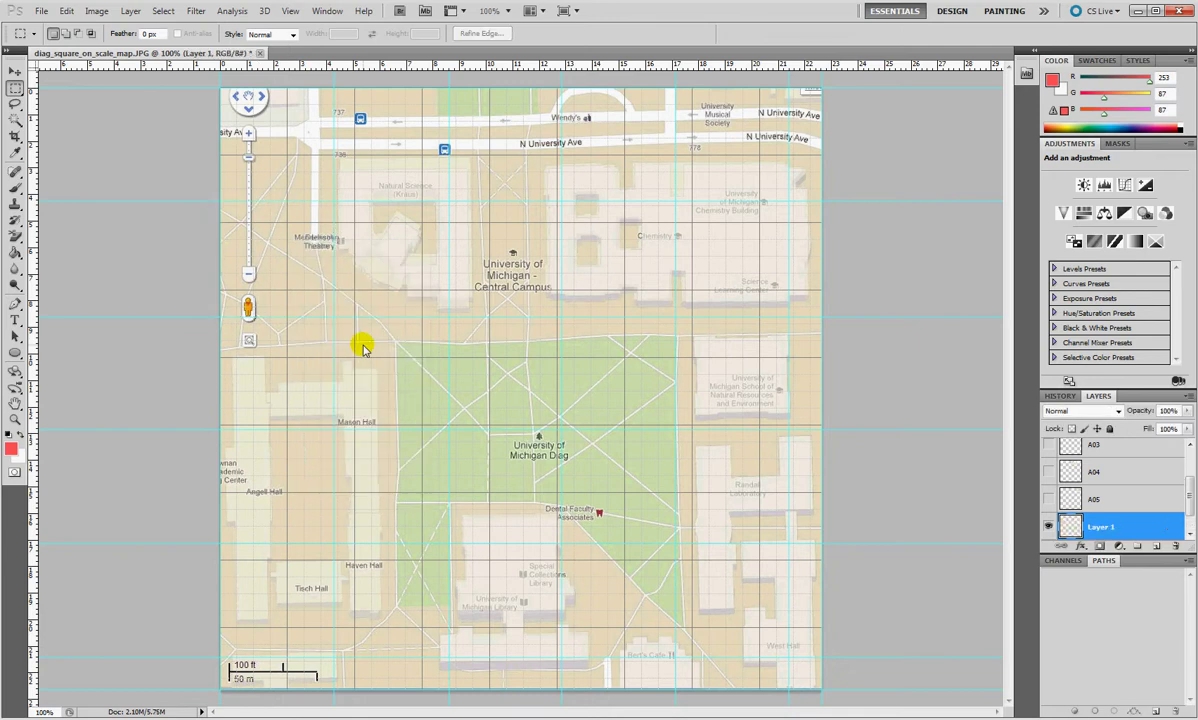
scroll(1110, 503, "down", 1)
left_click(1135, 509)
double_click(1082, 499)
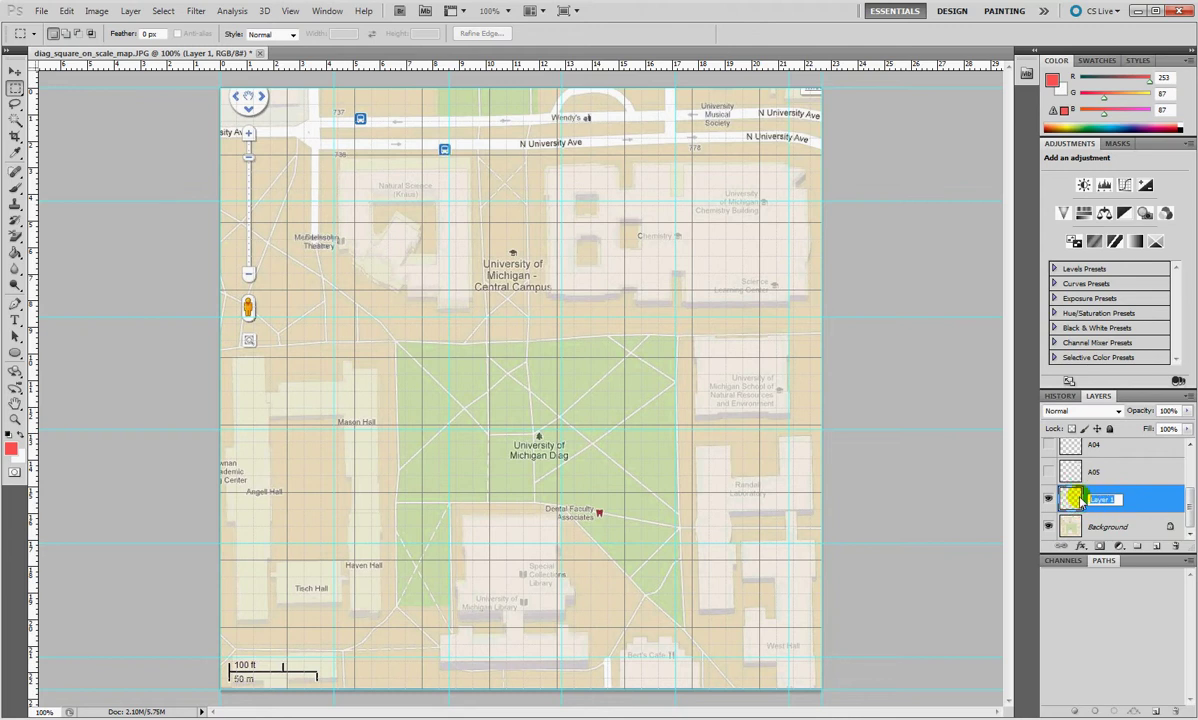
- Toggle Background and B01 visibility to check the tile, leaving B01 hidden and the map showing
left_click(1068, 524)
left_click(1048, 526)
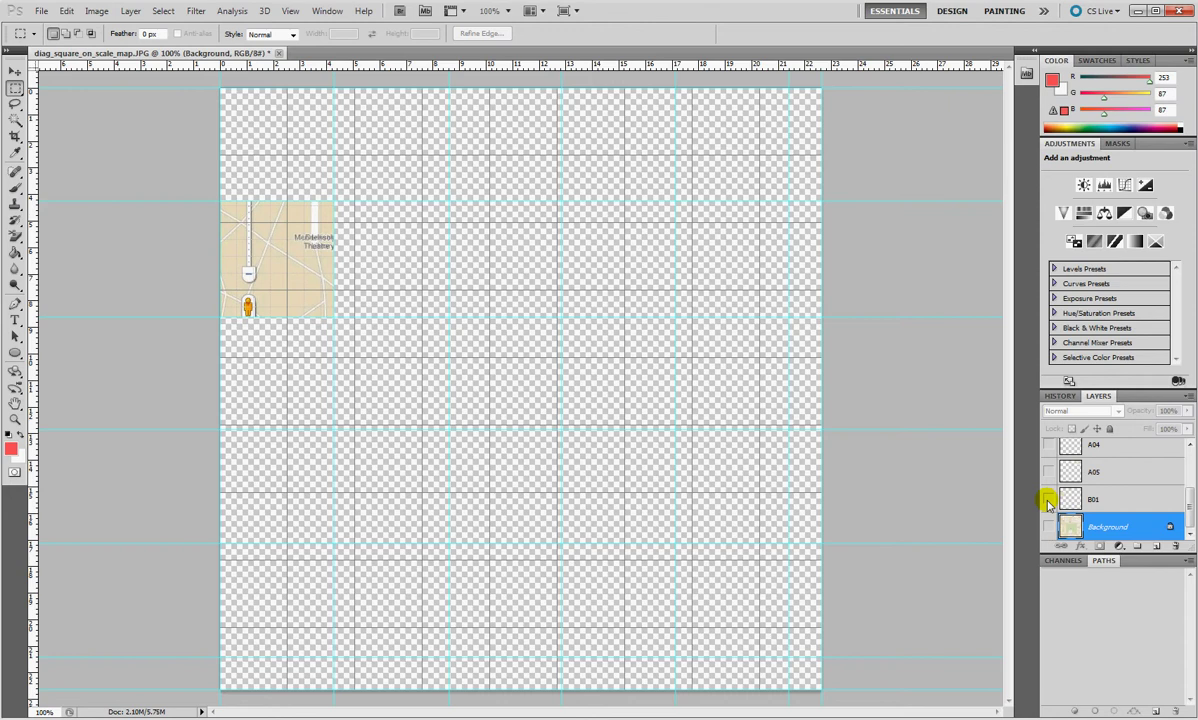
left_click(1048, 500)
left_click(1048, 499)
left_click(1048, 499)
left_click(1048, 526)
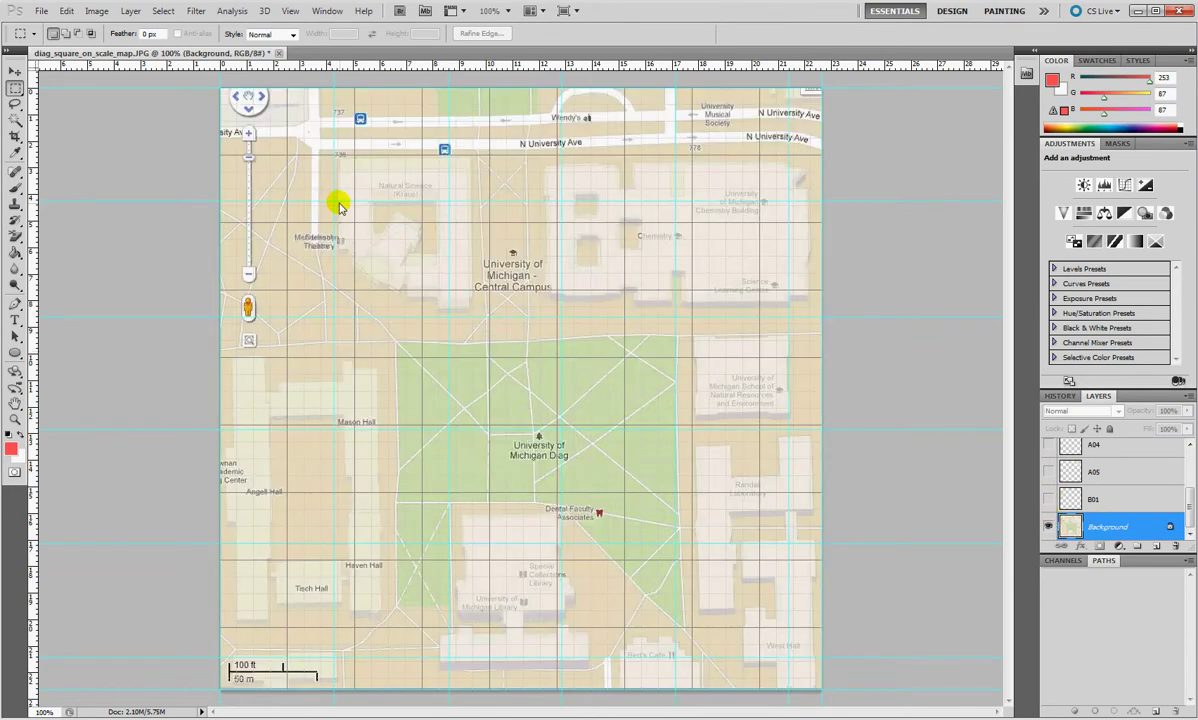
- Marquee the second tile of the second row, copy it with Layer via Copy, and name the layer B02
left_click_drag(334, 203, 447, 316)
right_click(413, 265)
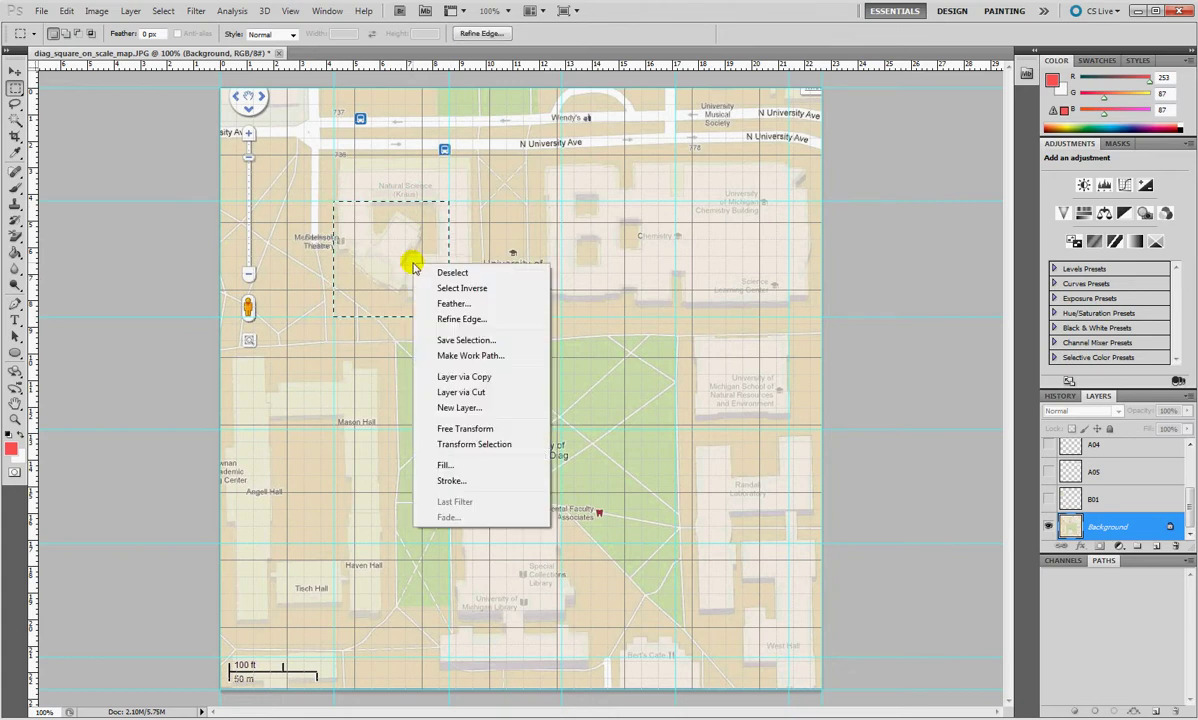
left_click(476, 376)
left_click_drag(755, 450, 800, 453)
left_click(1119, 531)
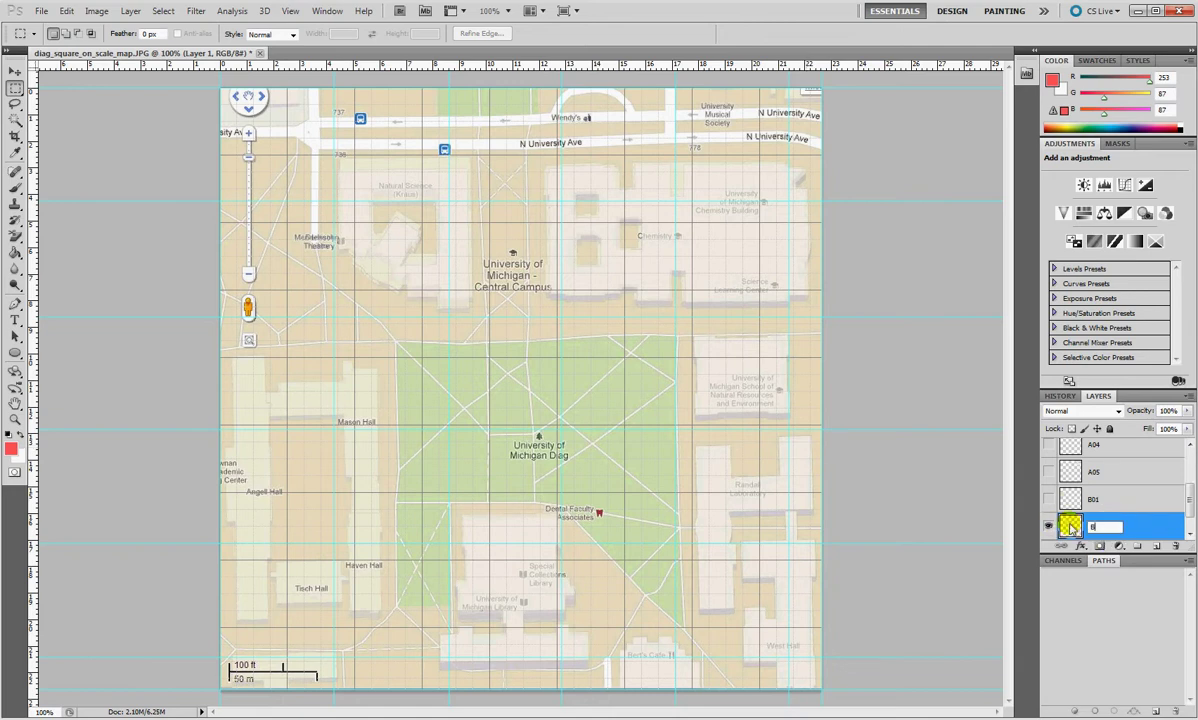
key("Return")
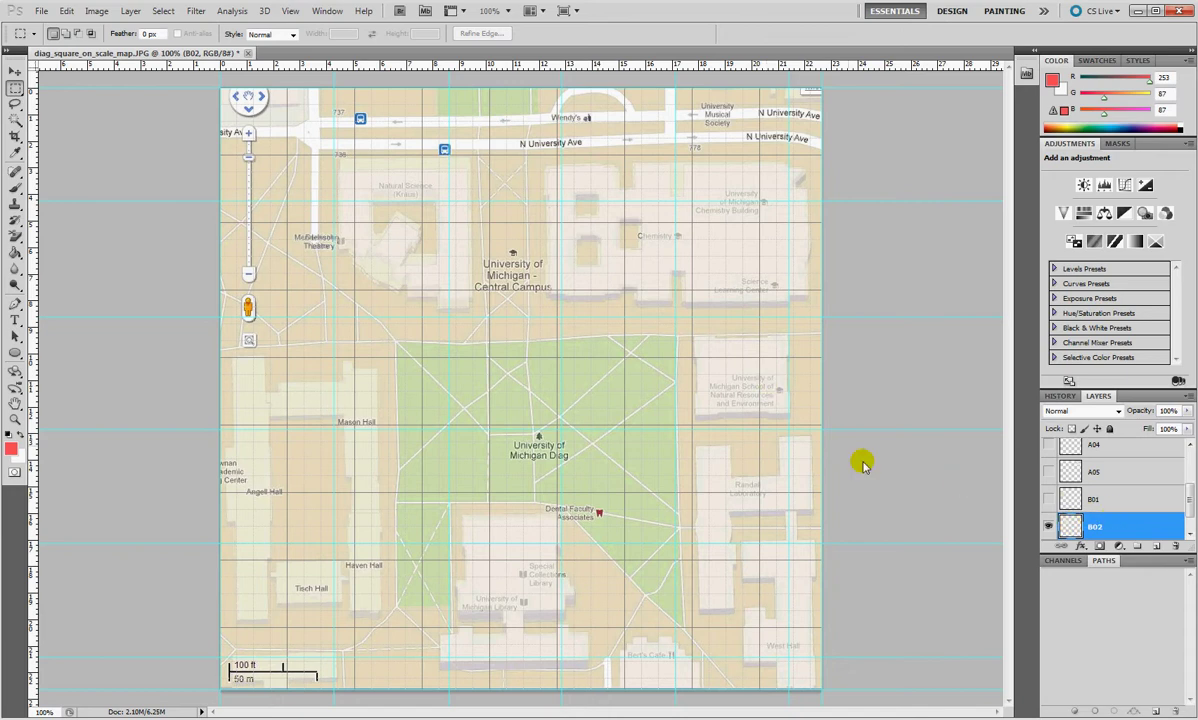